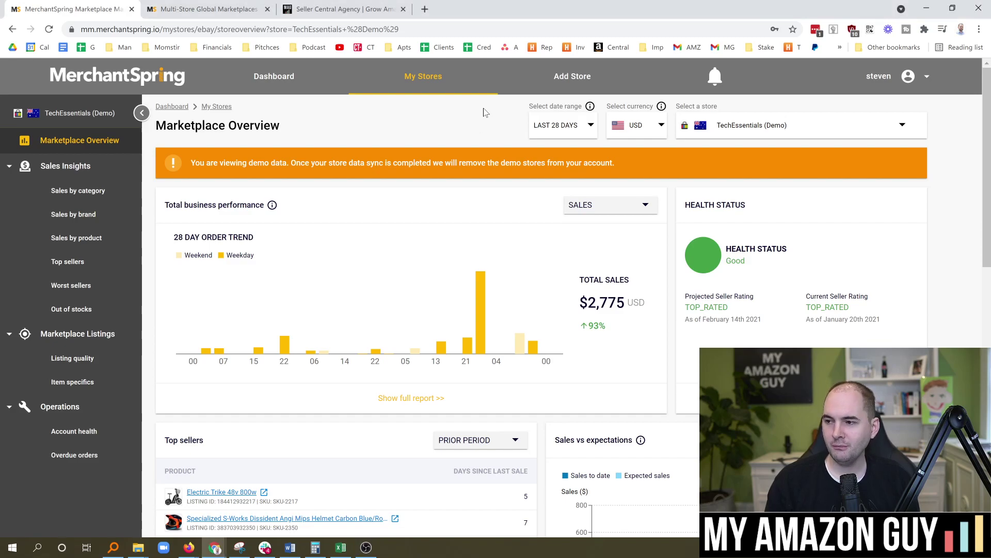
click(571, 83)
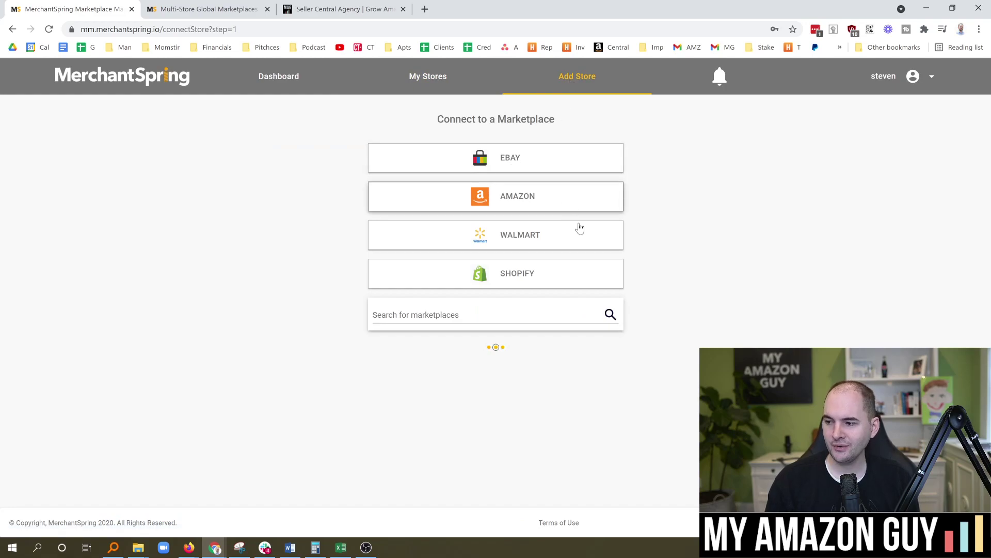
click(615, 309)
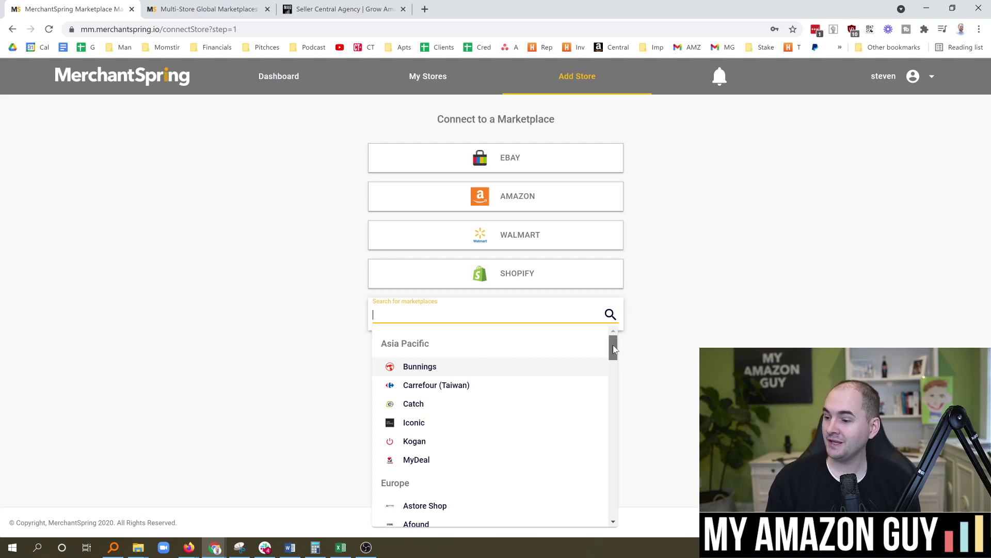
drag(613, 345, 622, 516)
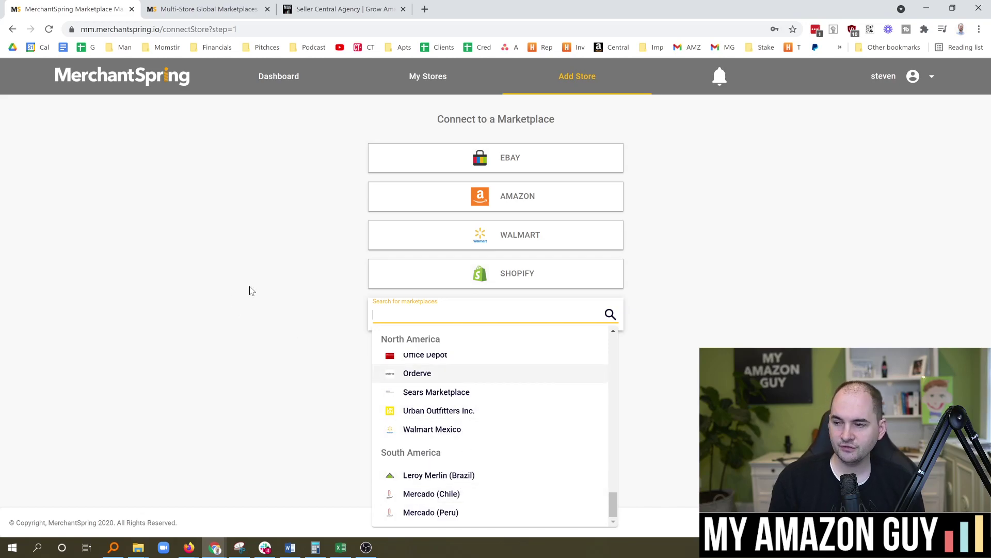
click(263, 258)
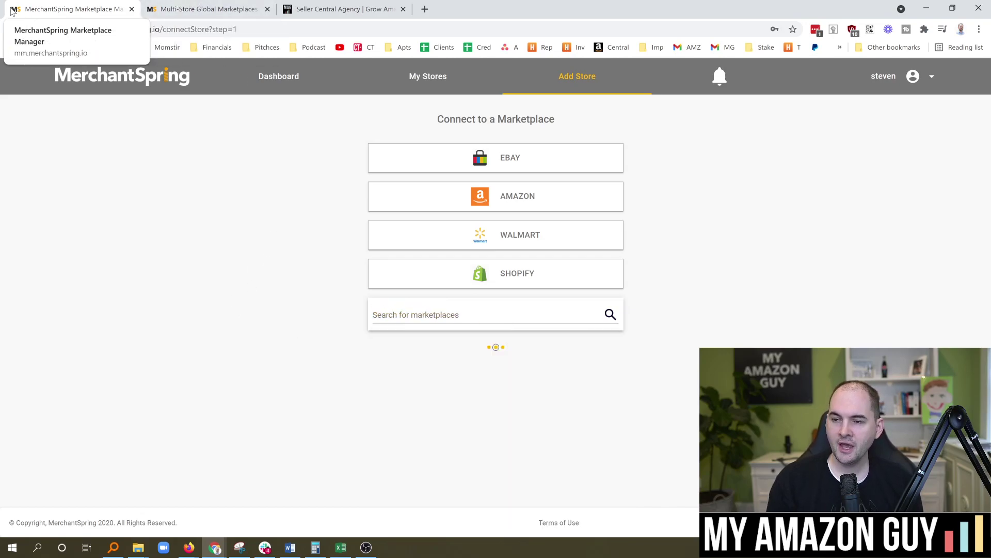
click(11, 29)
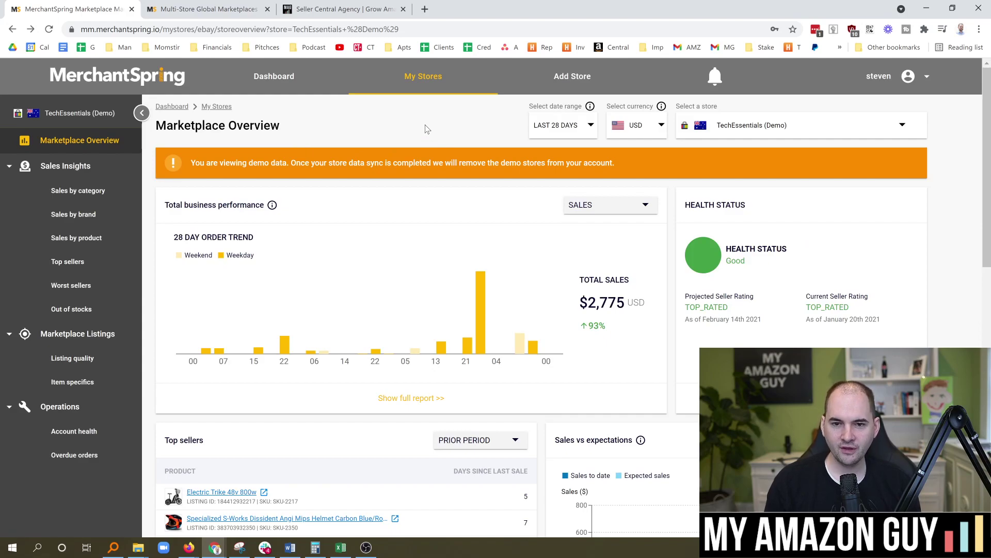
key(alt+Tab)
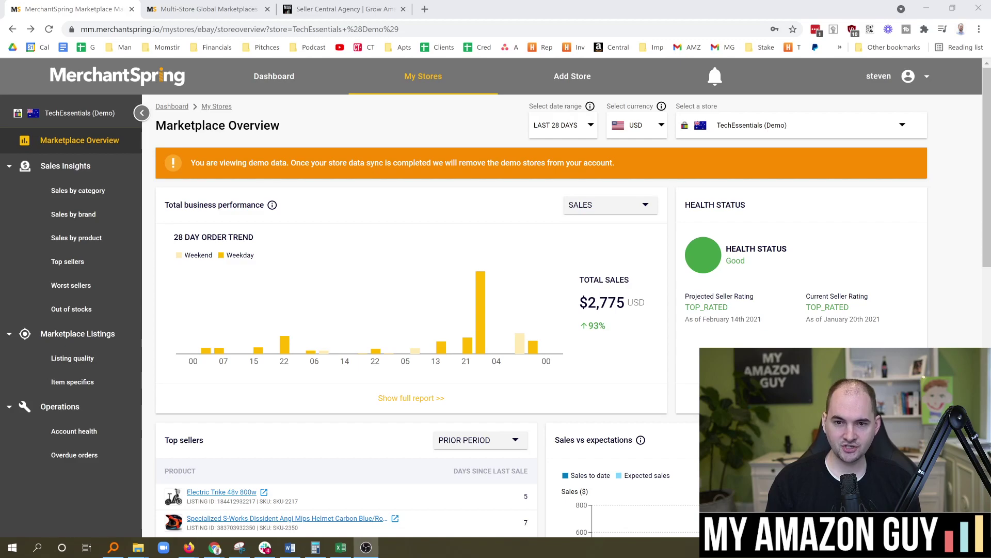
click(449, 138)
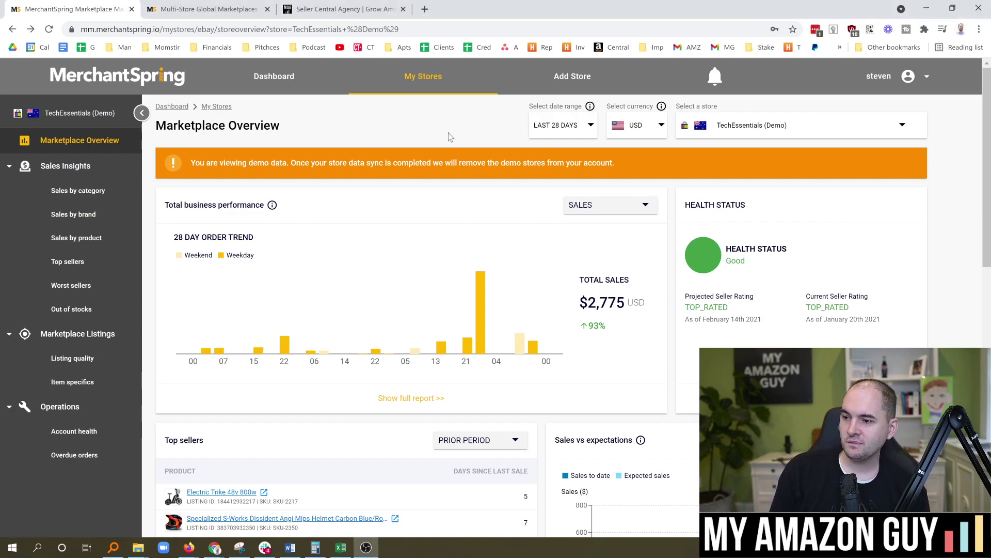
click(792, 130)
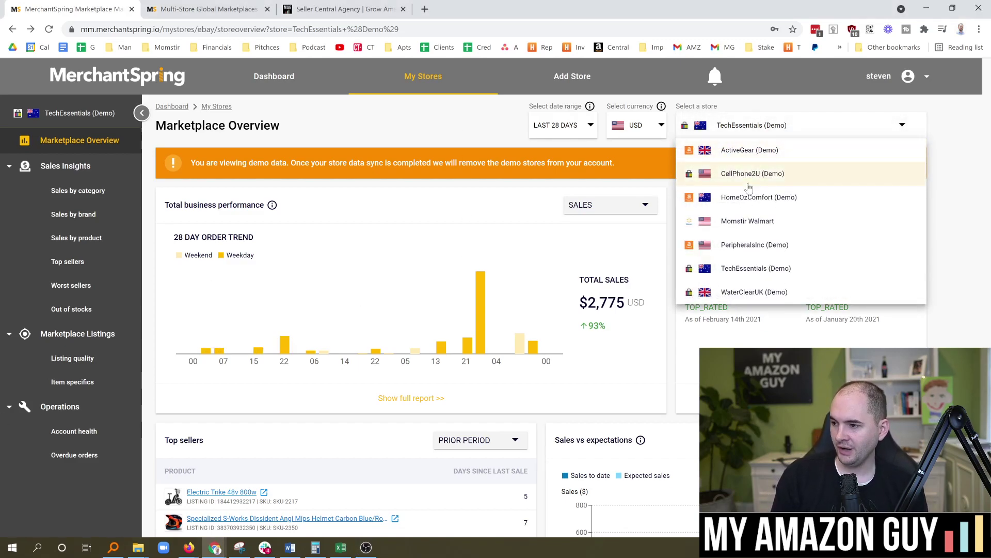
click(646, 126)
click(649, 127)
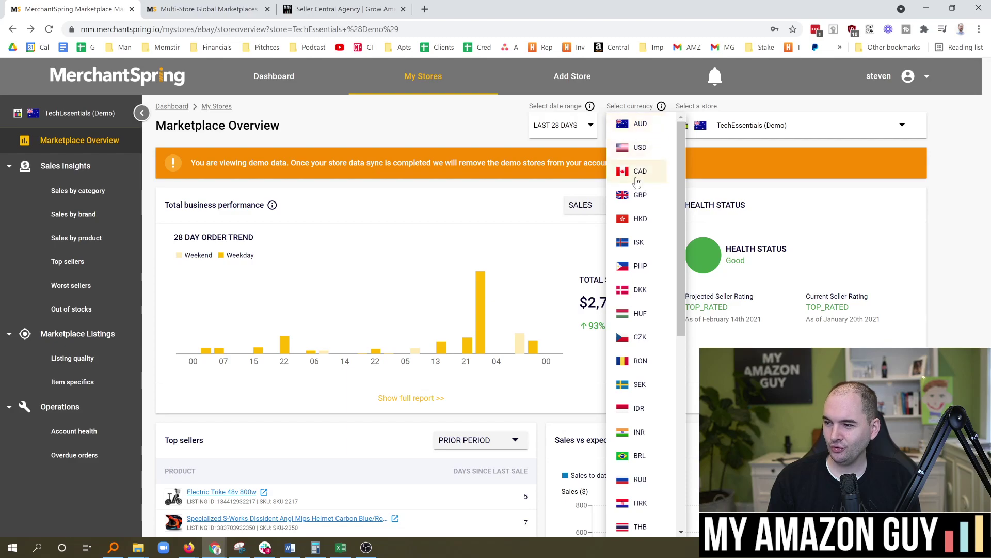
click(473, 130)
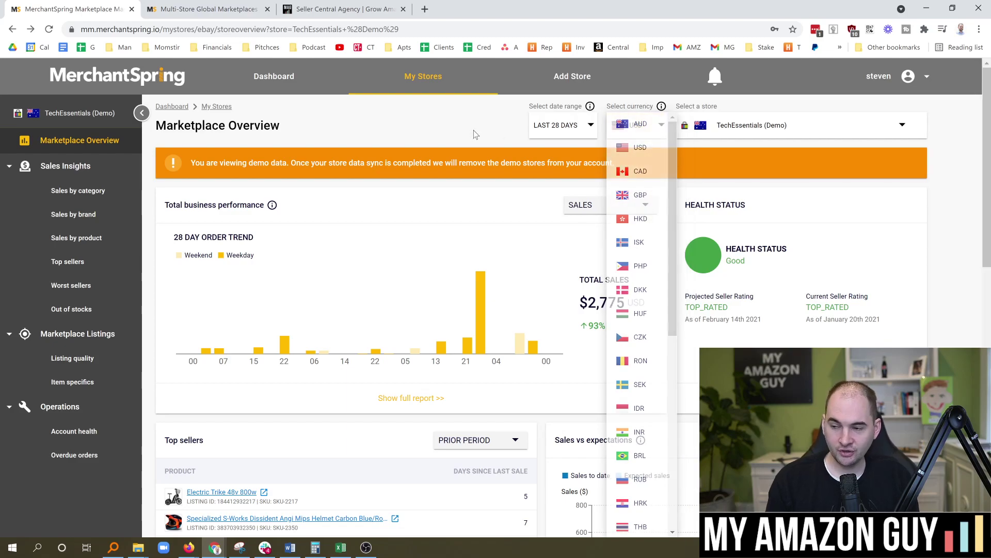
click(543, 128)
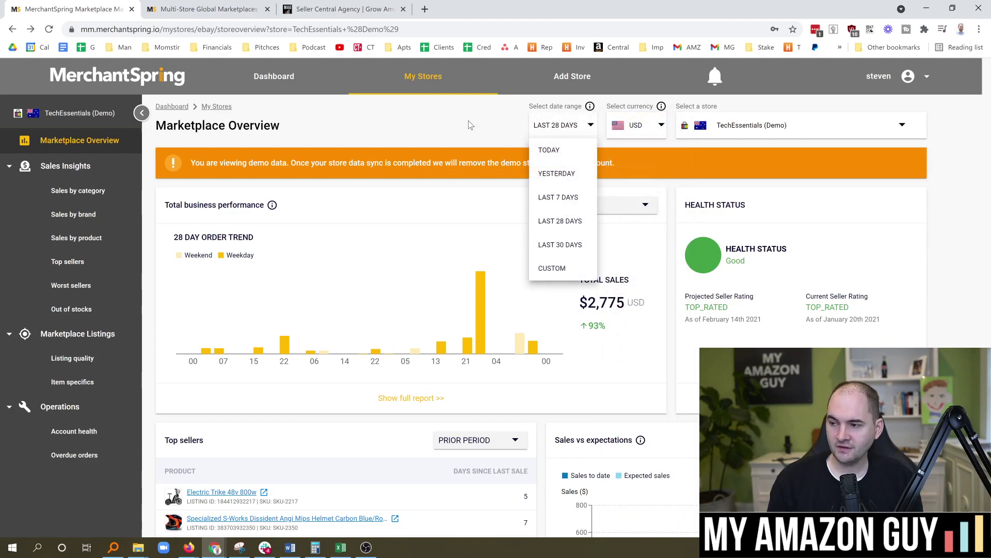
click(471, 126)
Scroll the TechEssentials (Demo) overview to review Electric Scooters' $1,066 category sales and the order status.
scroll(283, 279, down, 1)
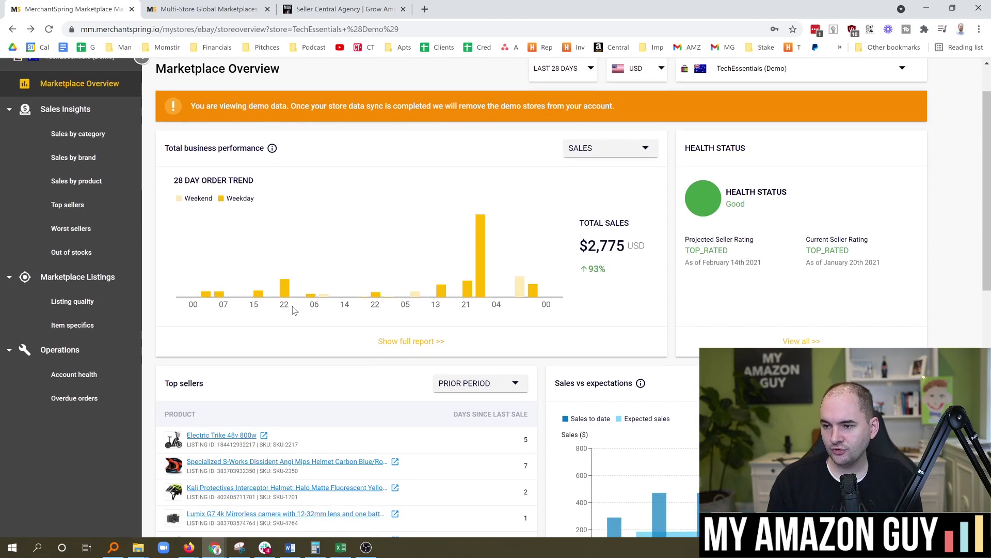
scroll(387, 344, down, 2)
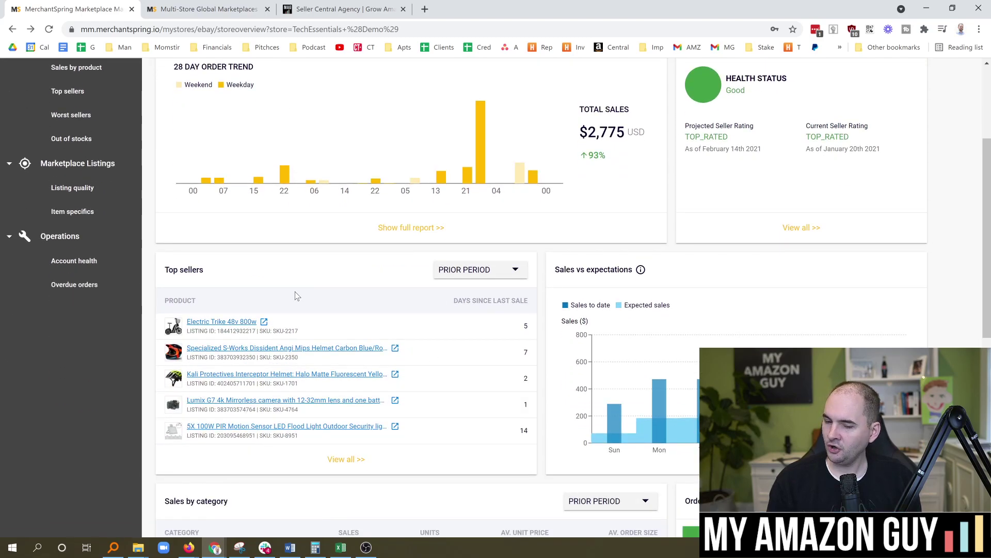
scroll(278, 268, down, 2)
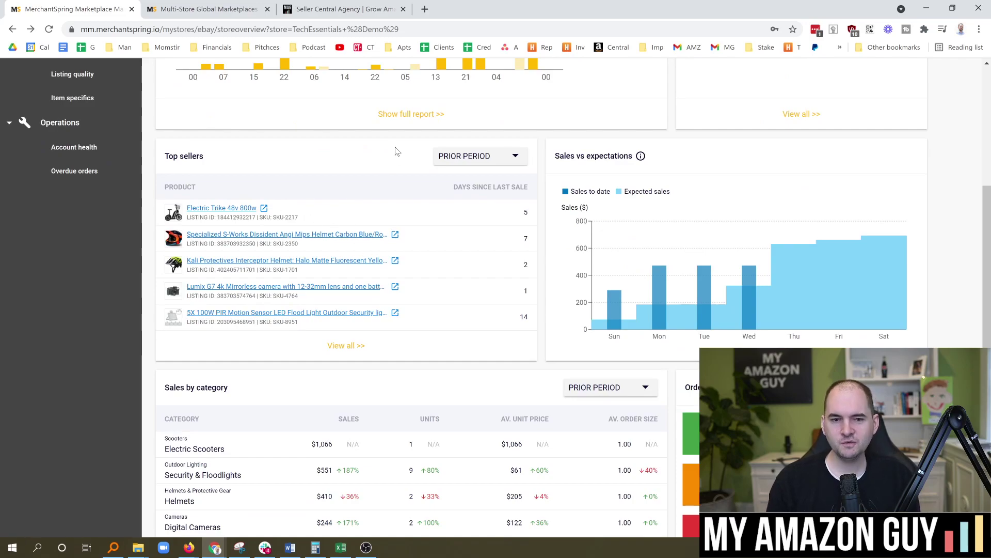
scroll(493, 382, down, 1)
scroll(493, 382, down, 6)
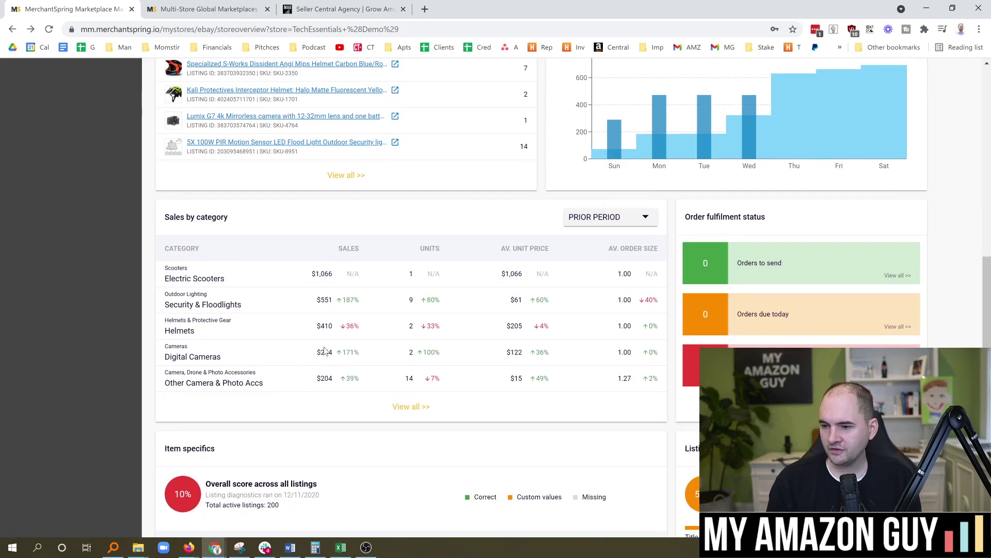
scroll(642, 303, up, 2)
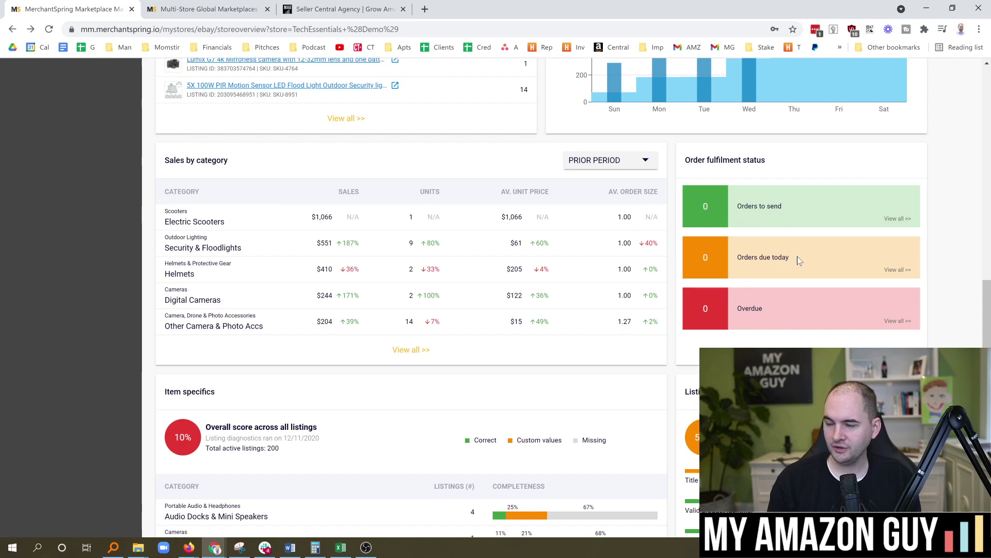
scroll(797, 258, down, 2)
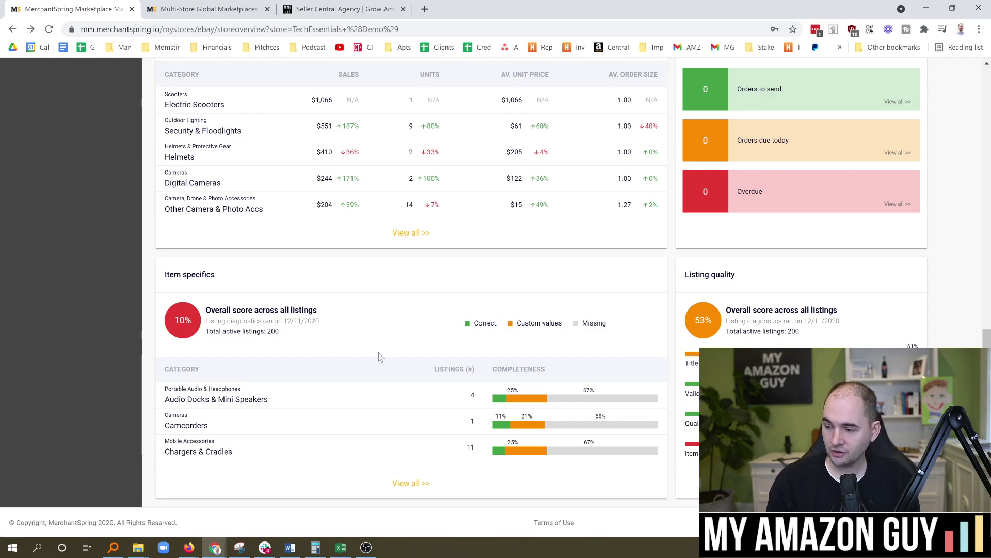
scroll(419, 373, up, 15)
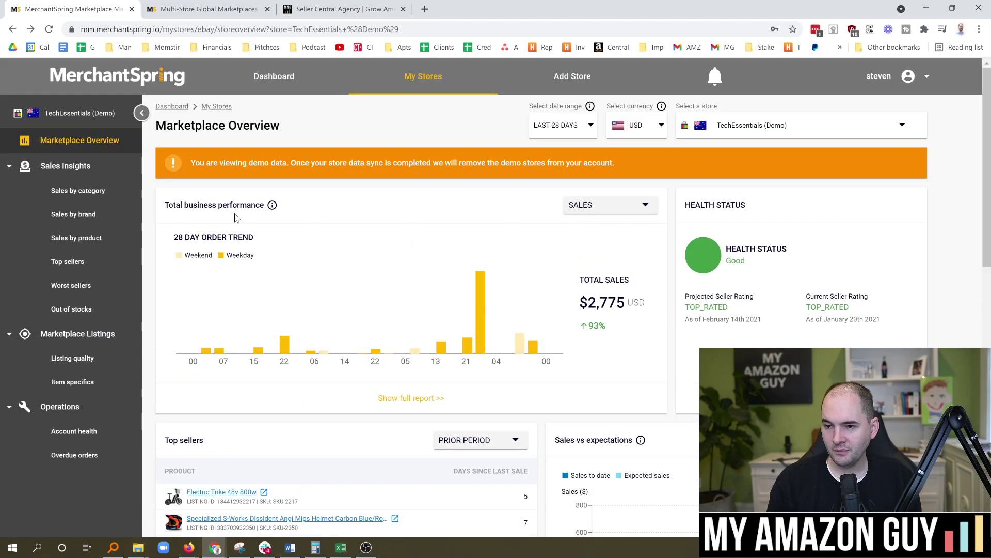
View the category, brand, product, top seller, worst seller and out-of-stock sales reports.
click(67, 173)
click(67, 171)
click(80, 191)
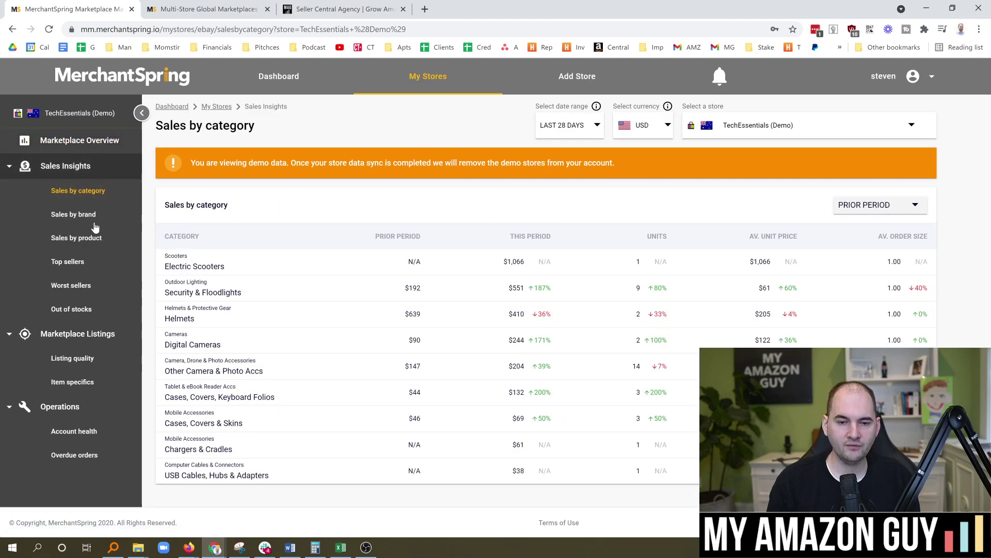
click(75, 218)
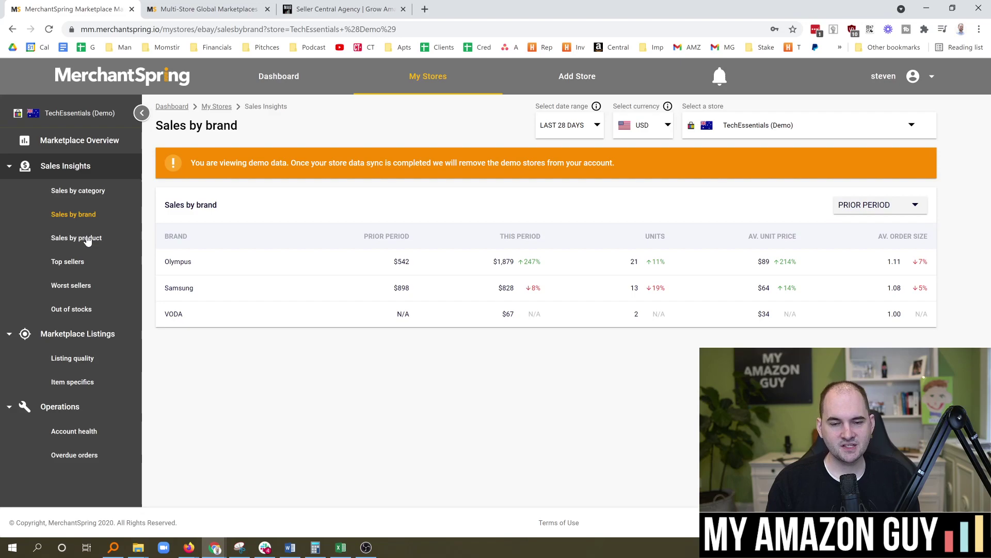
click(87, 240)
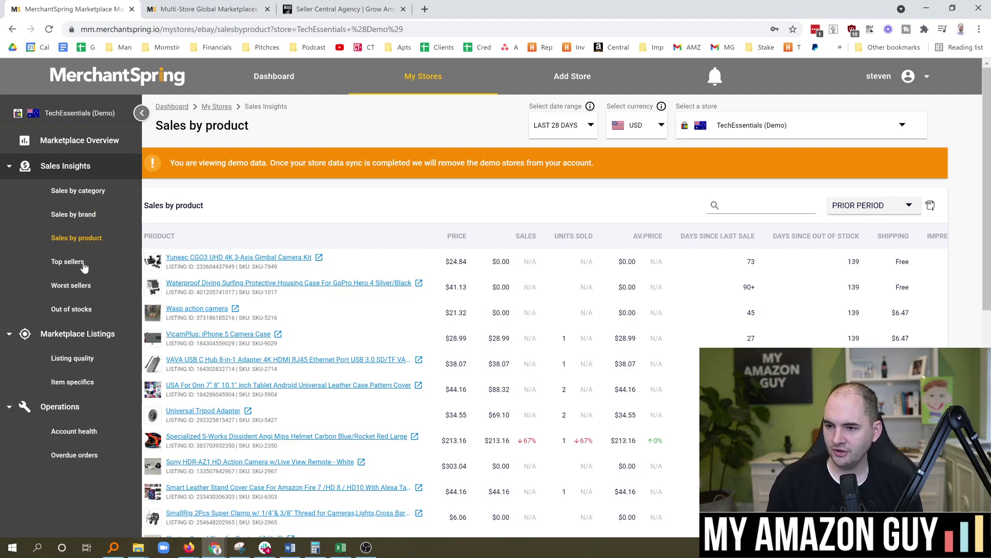
click(83, 263)
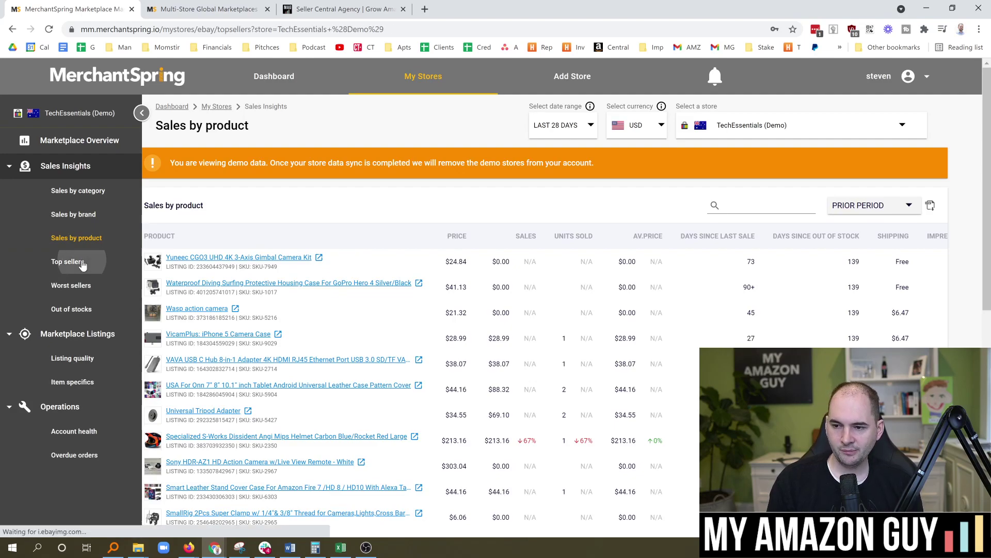
click(85, 291)
click(84, 311)
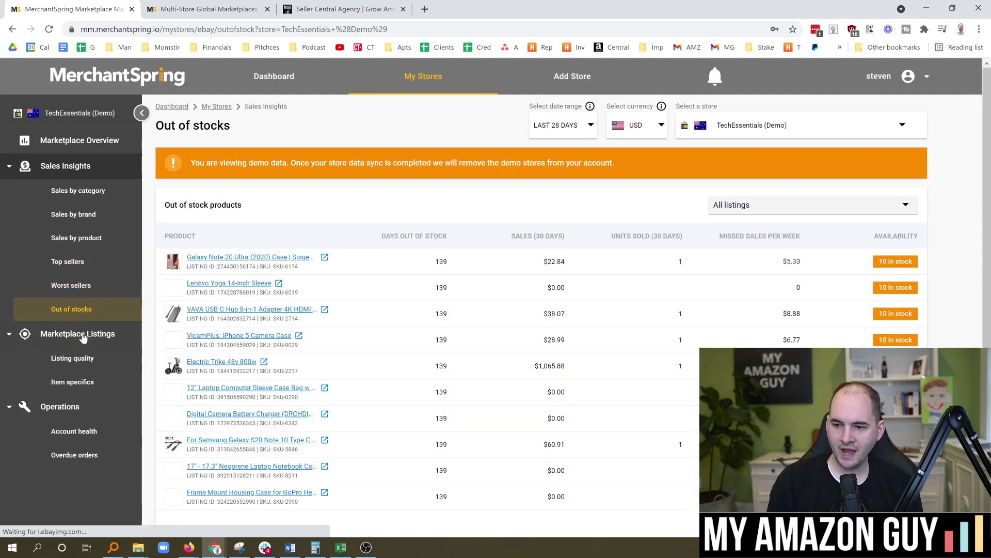
Open the Listing quality report from the Marketplace Listings section.
click(80, 338)
click(80, 339)
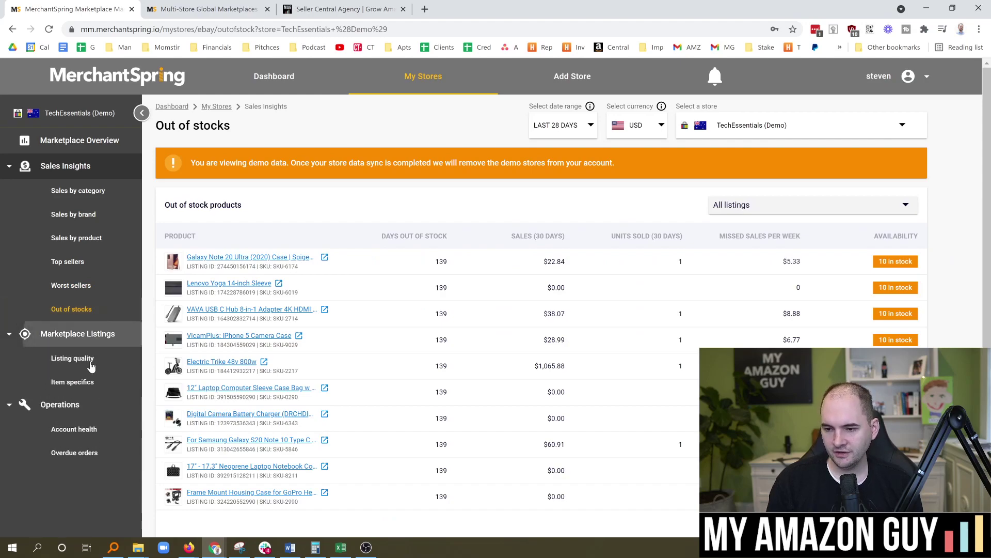
click(81, 360)
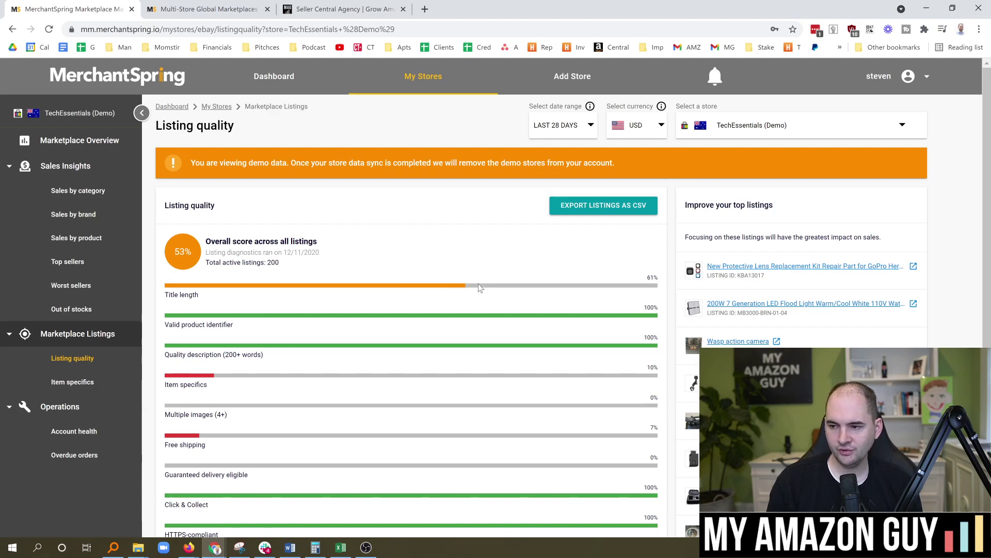
Review the Item specifics score on the Listing quality page, then open the Item specifics report.
scroll(449, 289, down, 1)
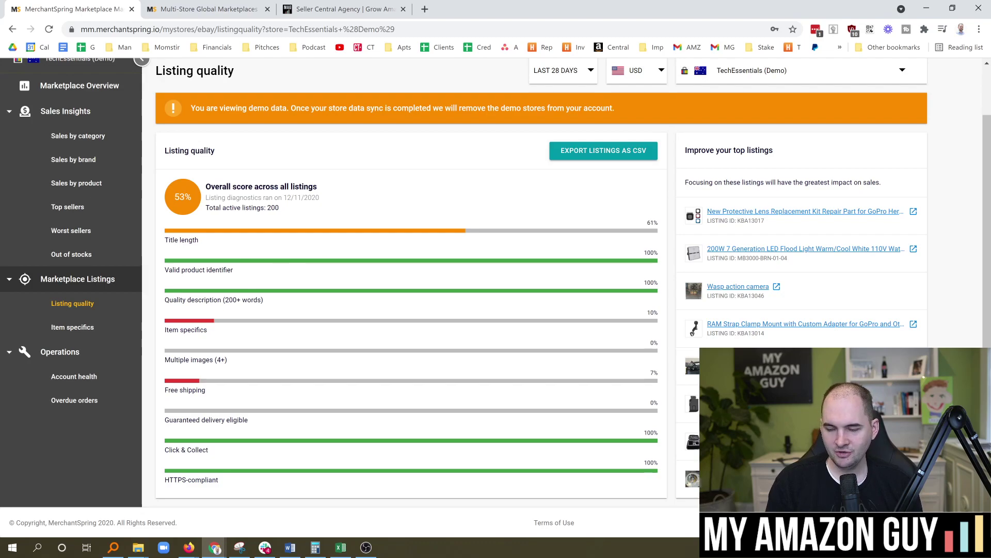
drag(208, 330, 165, 331)
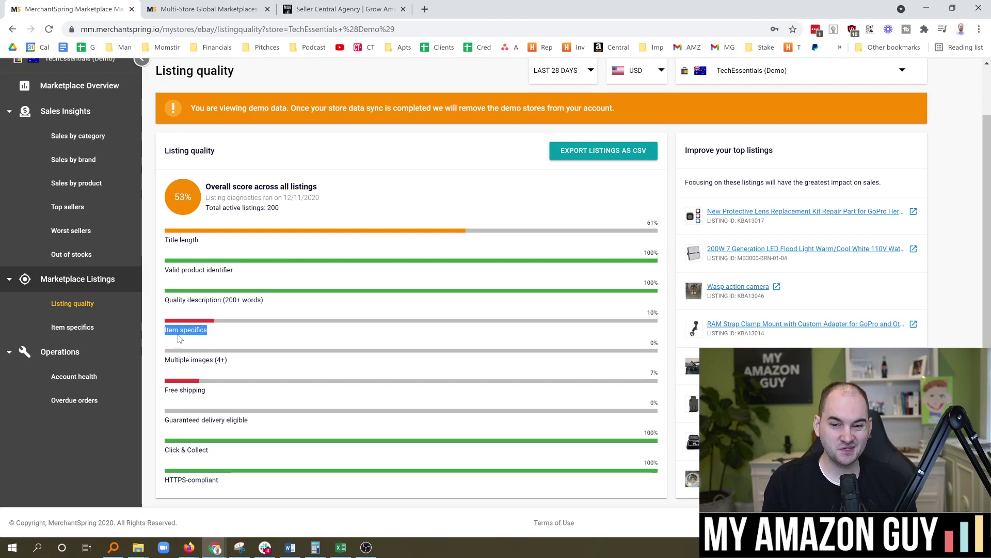
click(181, 338)
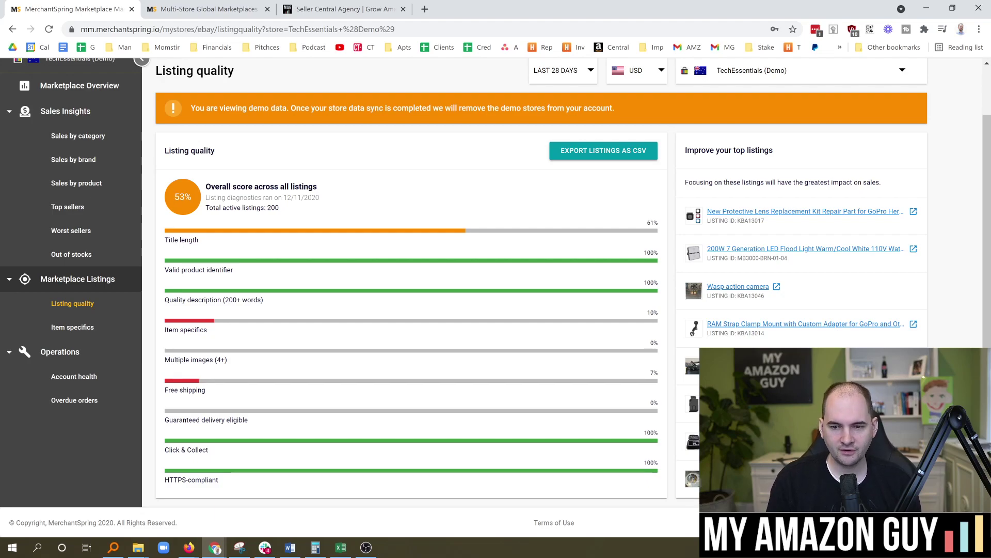
key(alt+Tab)
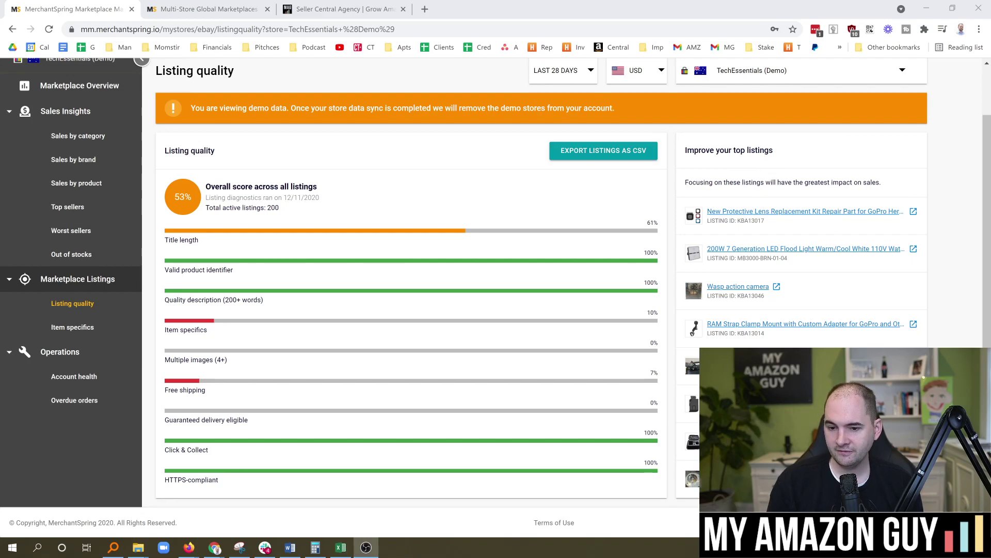
click(72, 327)
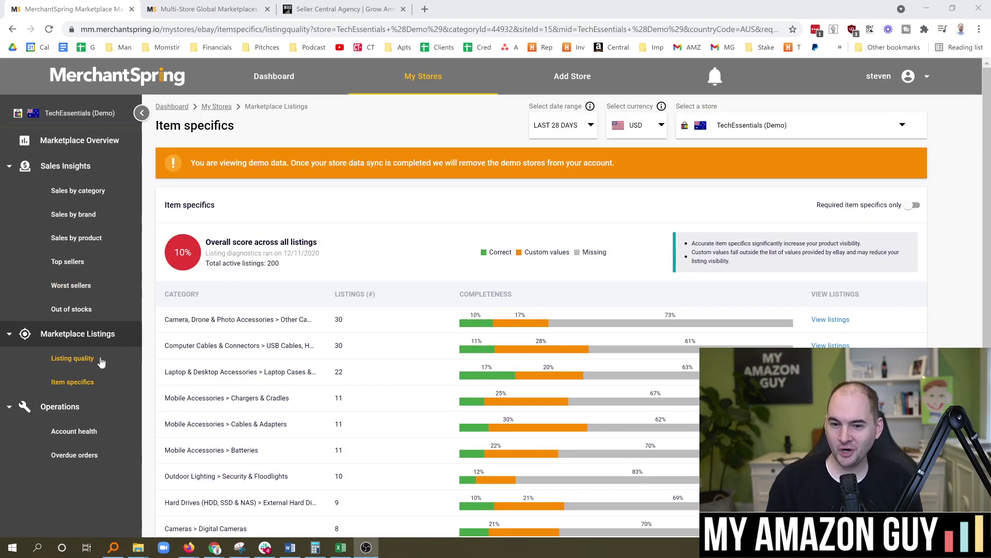
Look at the Account health and Overdue orders pages, returning to the Item specifics report.
click(73, 382)
click(78, 431)
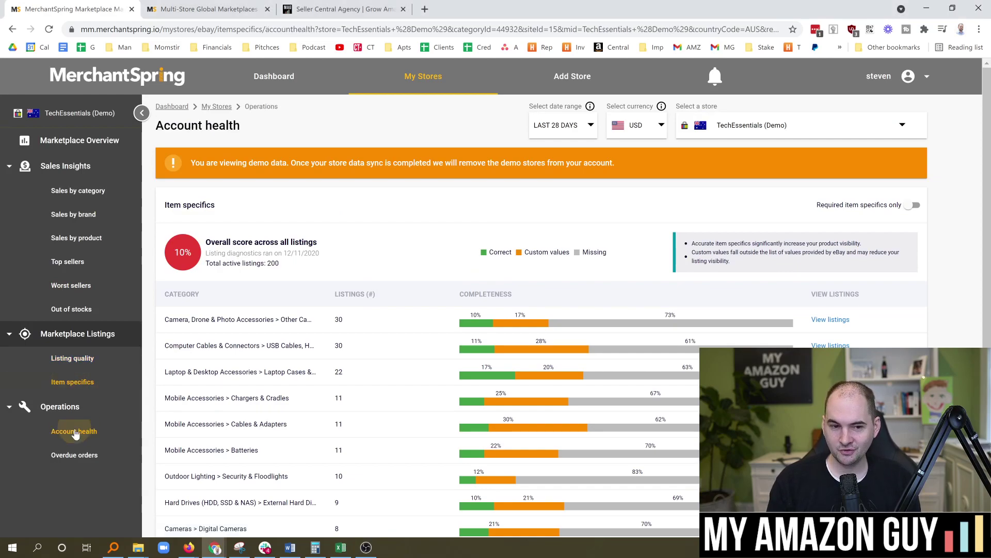
click(74, 455)
click(75, 432)
click(83, 388)
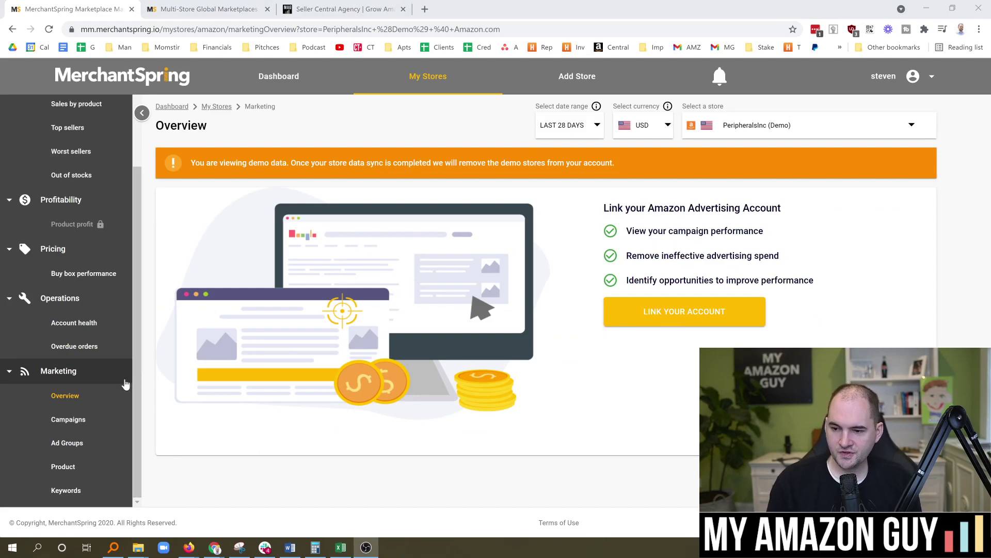
Open the advertising Campaigns page, then switch to the merchantspring.io landing page tab.
click(77, 422)
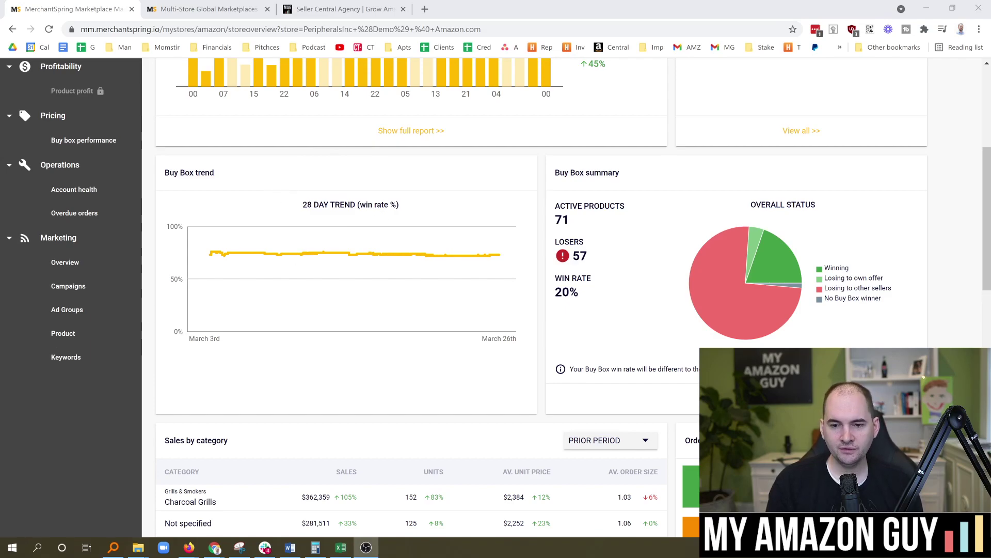
key(ctrl+Tab)
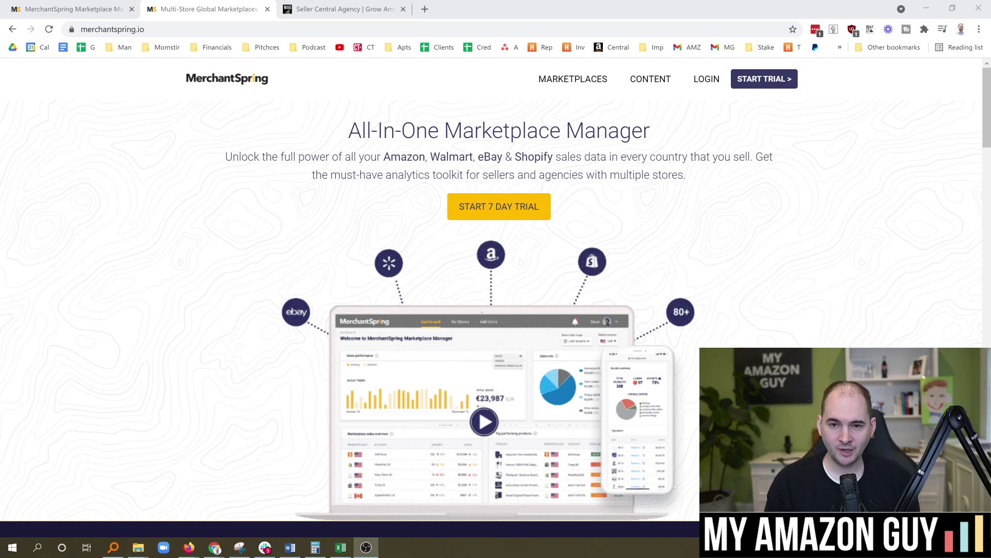
Switch to the Seller Central Agency tab showing myamazonguy.com.
click(315, 9)
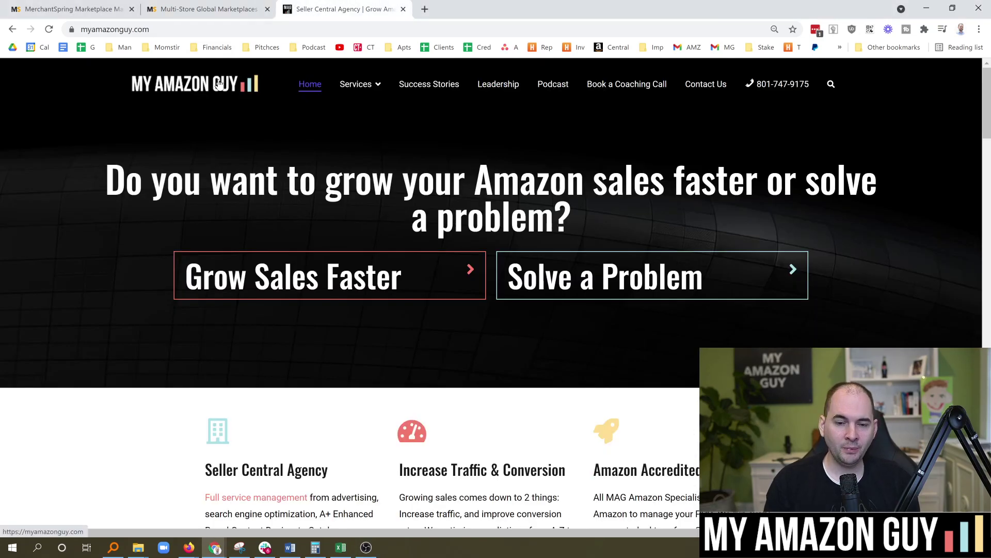